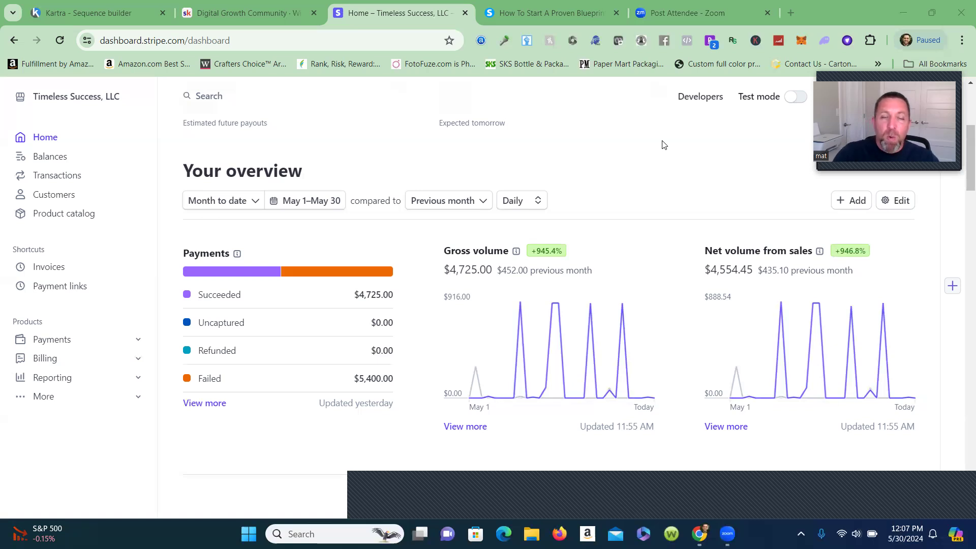
Switch to the 'How To Start A Proven Blueprint' tab showing the 2hrblueprint.com opt-in page
{"action": "left_click", "coordinate": [541, 10]}
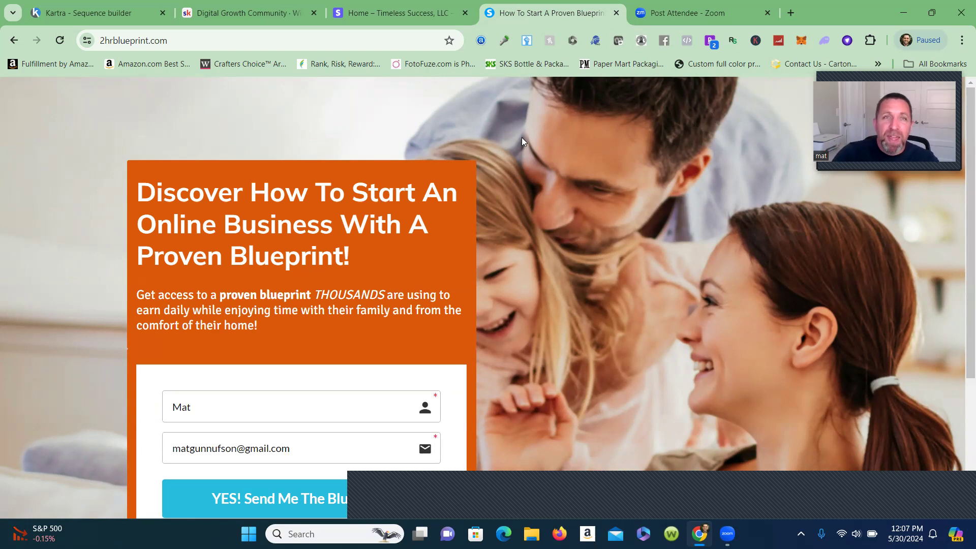
Switch to the 'Kartra - Sequence builder' tab to view the 600/day sequence
{"action": "left_click", "coordinate": [73, 15]}
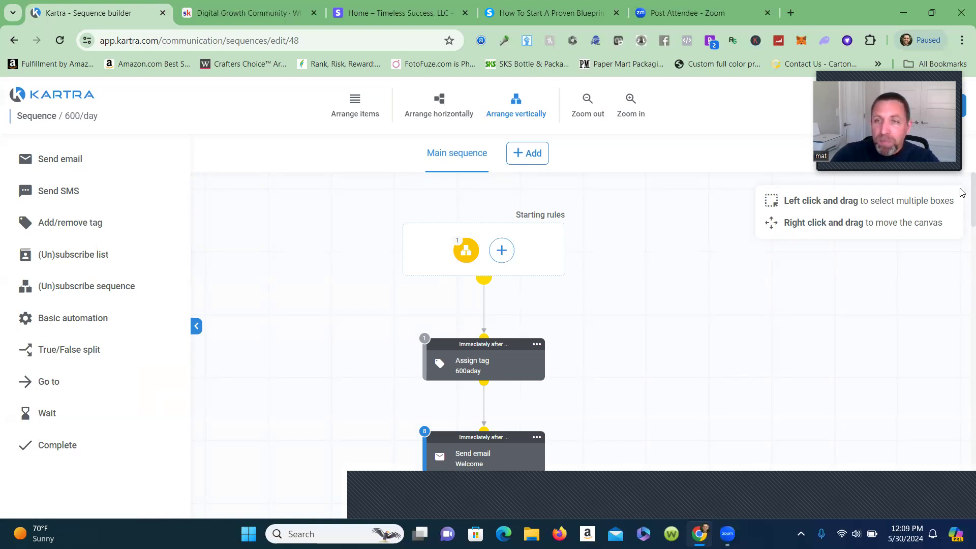
{"action": "scroll", "coordinate": [961, 206], "scroll_direction": "down", "scroll_amount": 3}
{"action": "scroll", "coordinate": [961, 213], "scroll_direction": "down", "scroll_amount": 3}
{"action": "scroll", "coordinate": [961, 219], "scroll_direction": "down", "scroll_amount": 2}
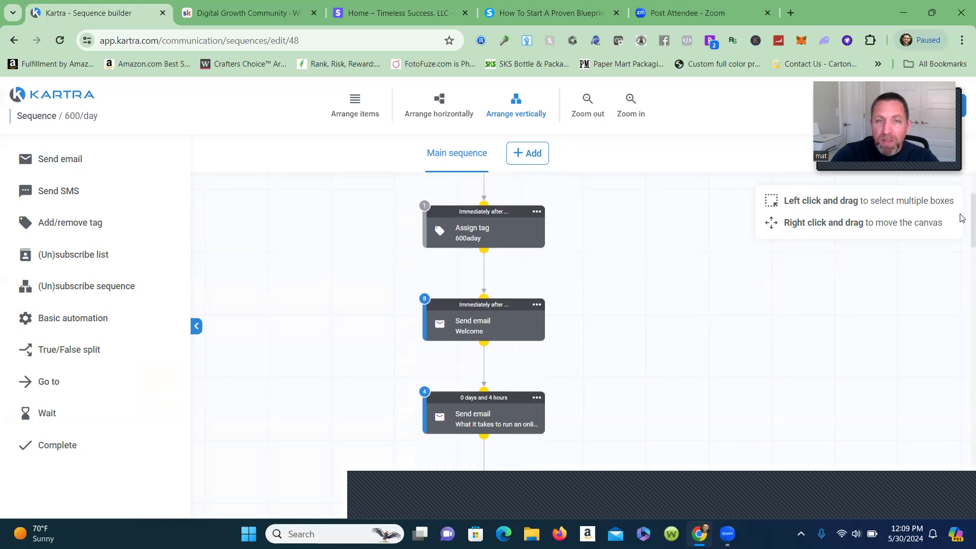
{"action": "scroll", "coordinate": [961, 219], "scroll_direction": "down", "scroll_amount": 3}
{"action": "scroll", "coordinate": [961, 225], "scroll_direction": "down", "scroll_amount": 2}
{"action": "scroll", "coordinate": [961, 231], "scroll_direction": "down", "scroll_amount": 2}
{"action": "scroll", "coordinate": [961, 231], "scroll_direction": "down", "scroll_amount": 2}
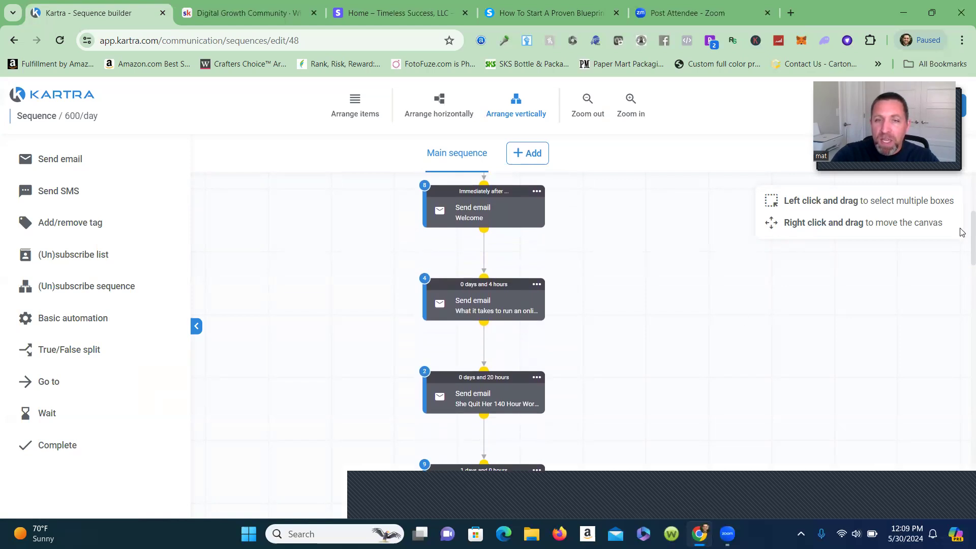
{"action": "scroll", "coordinate": [960, 232], "scroll_direction": "down", "scroll_amount": 4}
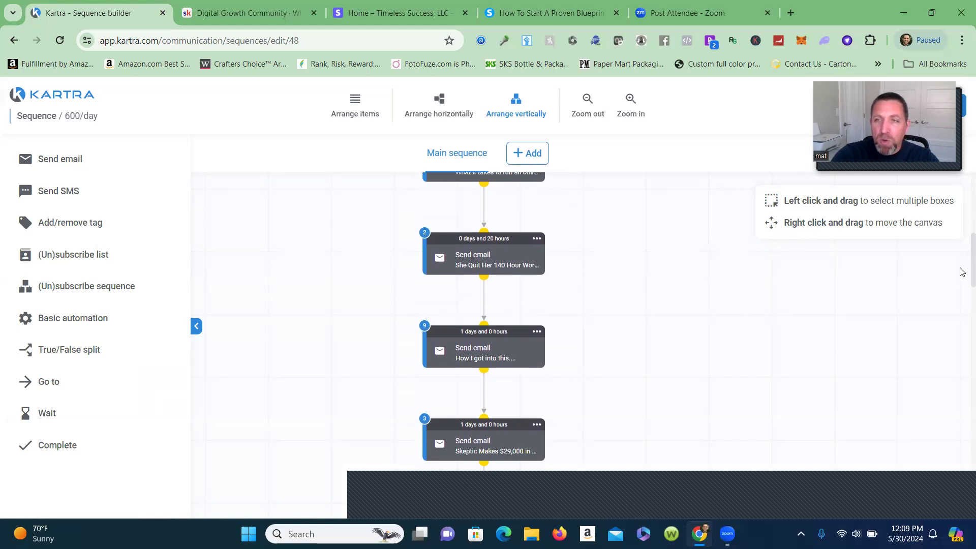
{"action": "scroll", "coordinate": [960, 271], "scroll_direction": "down", "scroll_amount": 3}
{"action": "scroll", "coordinate": [960, 271], "scroll_direction": "up", "scroll_amount": 5}
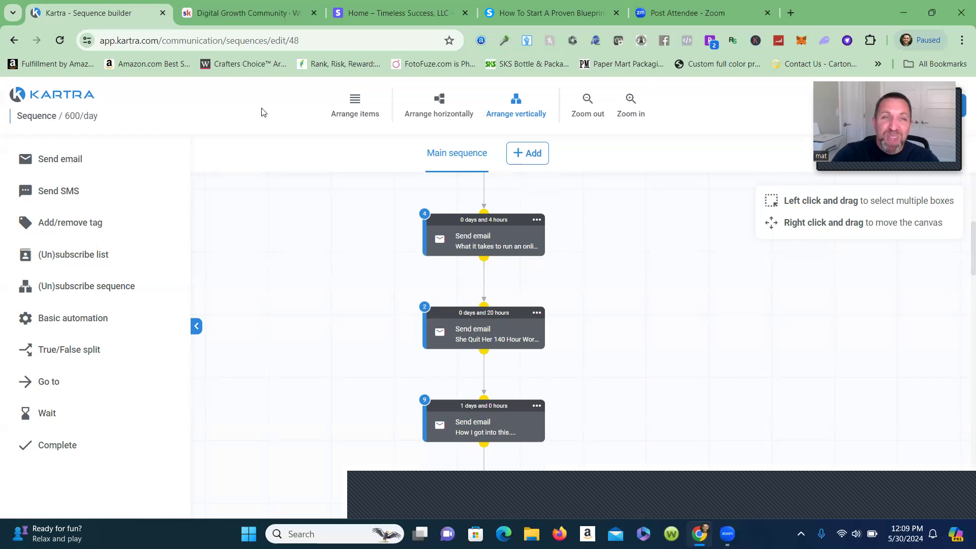
Switch to the 'Digital Growth Community' tab to view the Skool Wins feed
{"action": "left_click", "coordinate": [232, 15]}
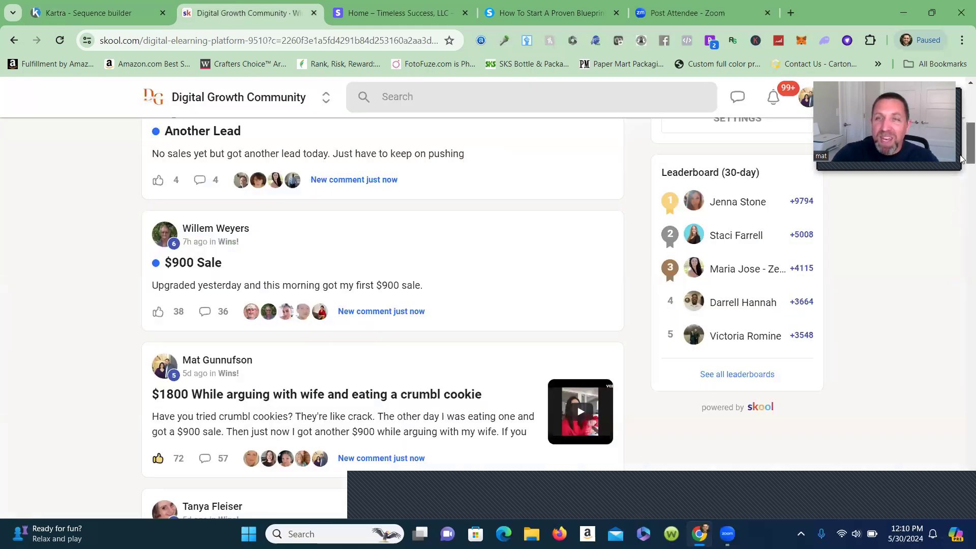
{"action": "left_click_drag", "start_coordinate": [961, 150], "coordinate": [962, 144]}
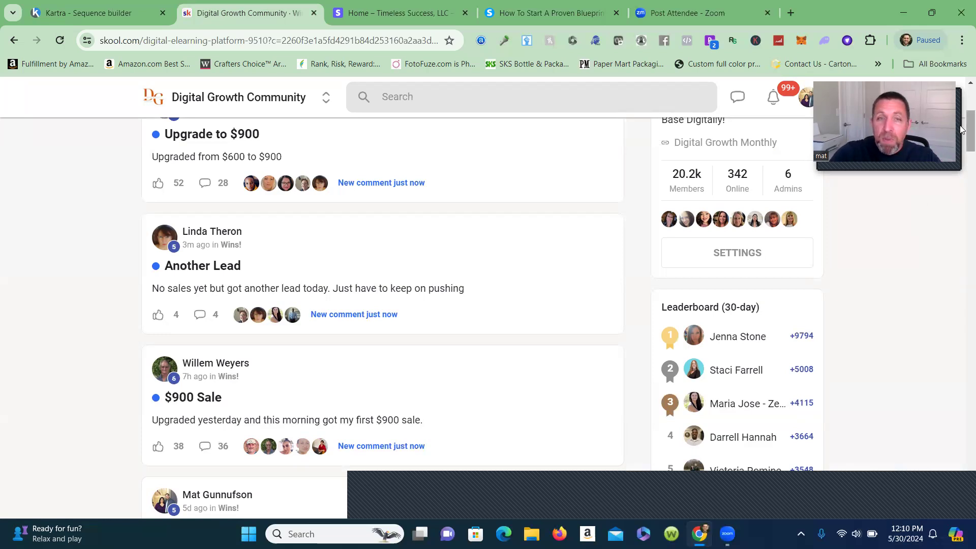
{"action": "left_click_drag", "start_coordinate": [962, 128], "coordinate": [962, 131]}
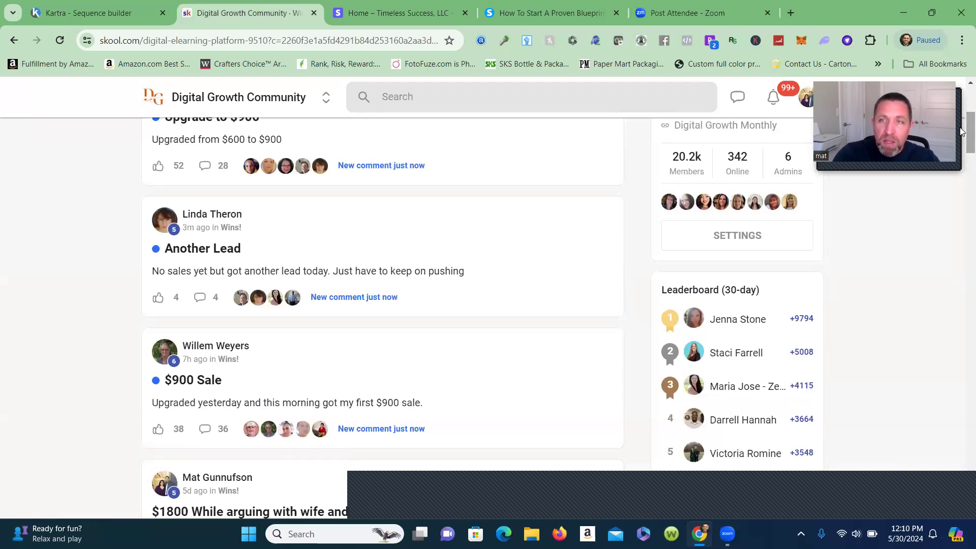
{"action": "left_click_drag", "start_coordinate": [962, 131], "coordinate": [963, 142]}
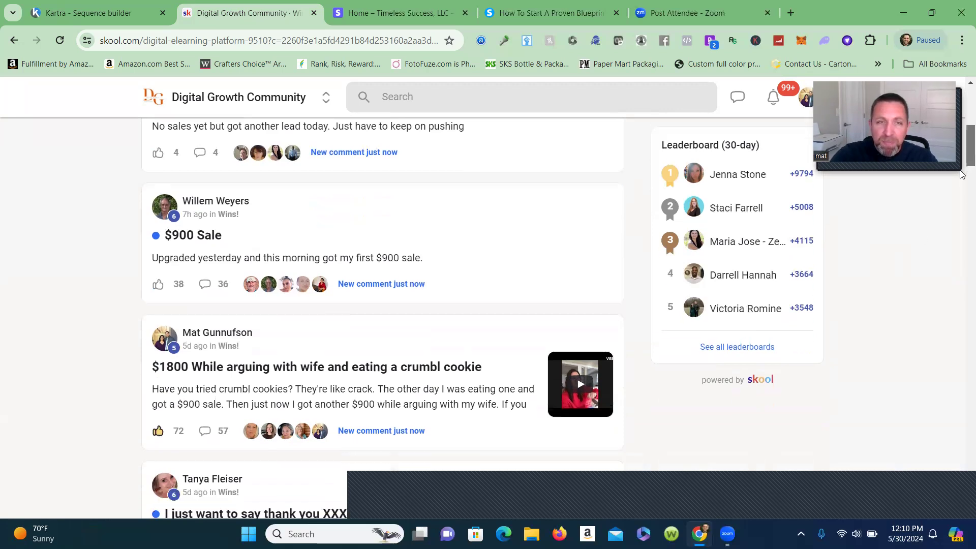
{"action": "left_click_drag", "start_coordinate": [962, 163], "coordinate": [961, 175]}
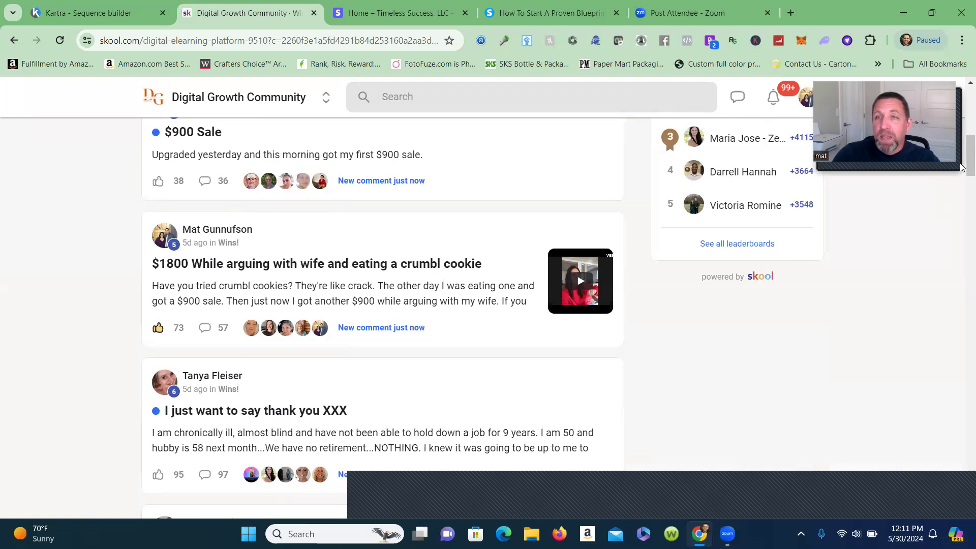
{"action": "left_click_drag", "start_coordinate": [961, 174], "coordinate": [960, 189]}
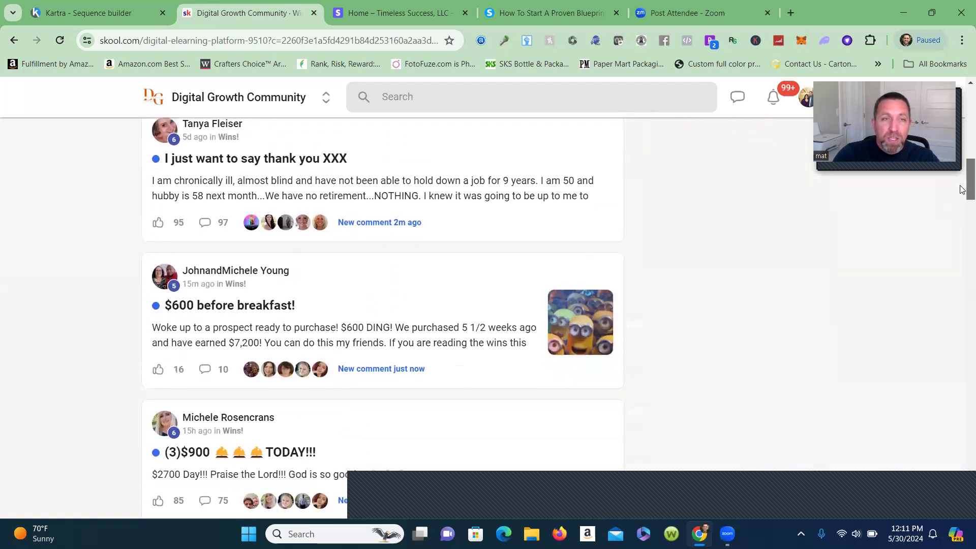
{"action": "left_click_drag", "start_coordinate": [960, 189], "coordinate": [960, 190]}
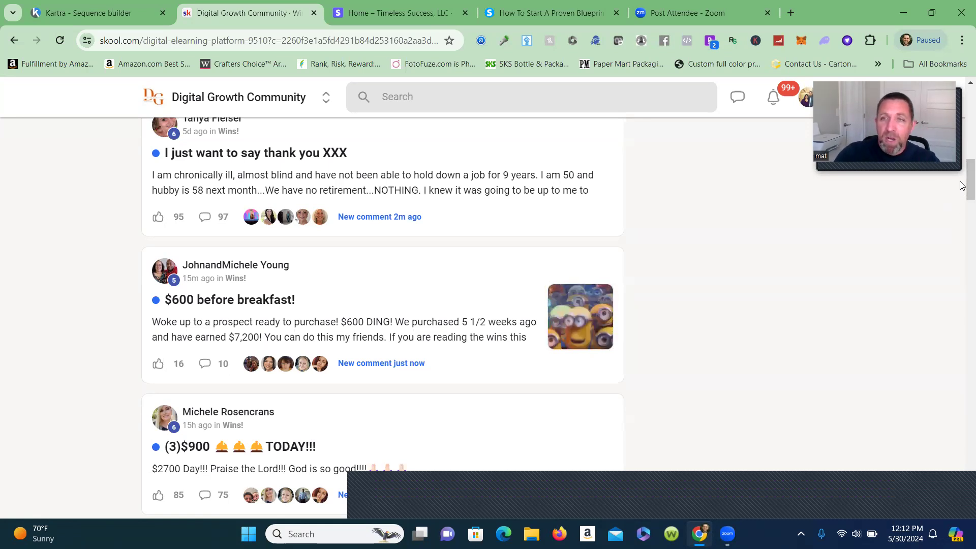
{"action": "left_click_drag", "start_coordinate": [961, 188], "coordinate": [962, 199]}
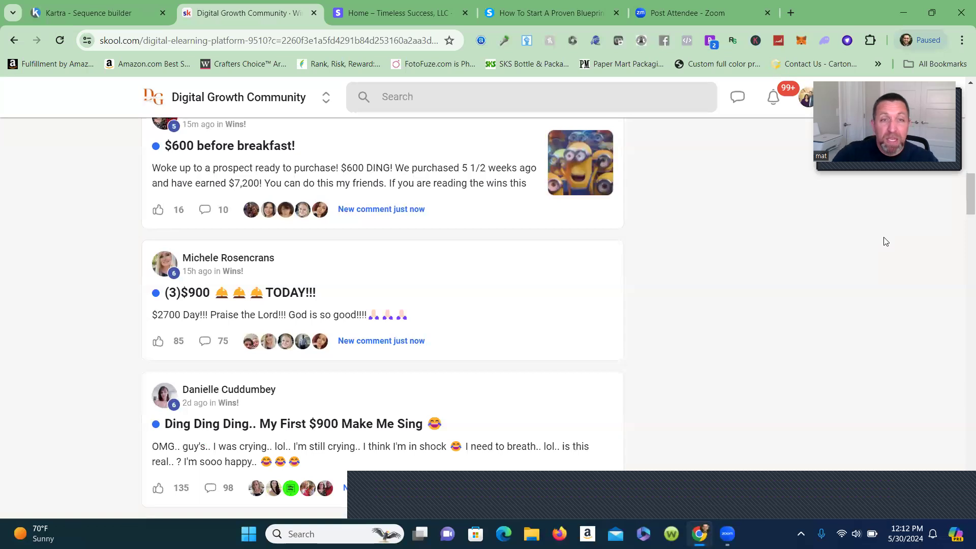
{"action": "left_click_drag", "start_coordinate": [963, 195], "coordinate": [962, 221]}
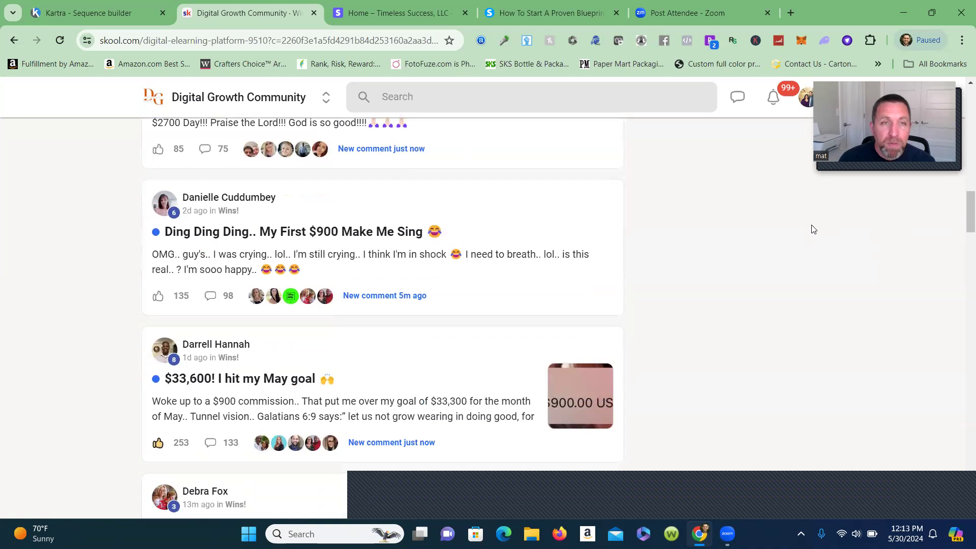